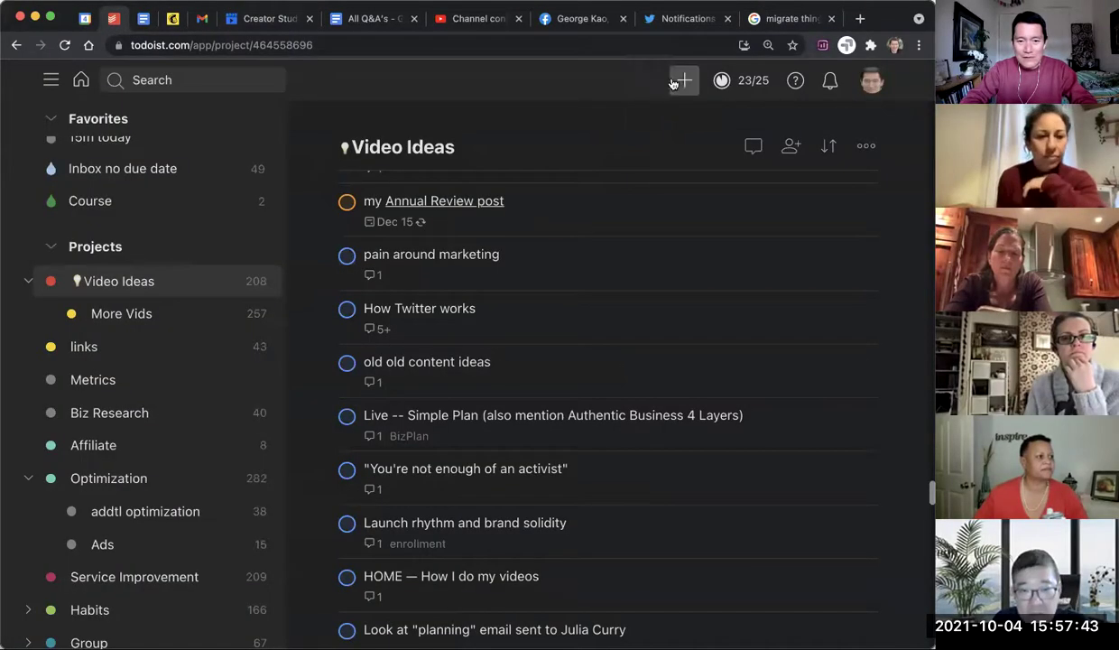
Add a task 'Paper about topic XYZ' with description 'By 10/8 read the literature about it', 'By 10/15 make first draft'
left_click(682, 81)
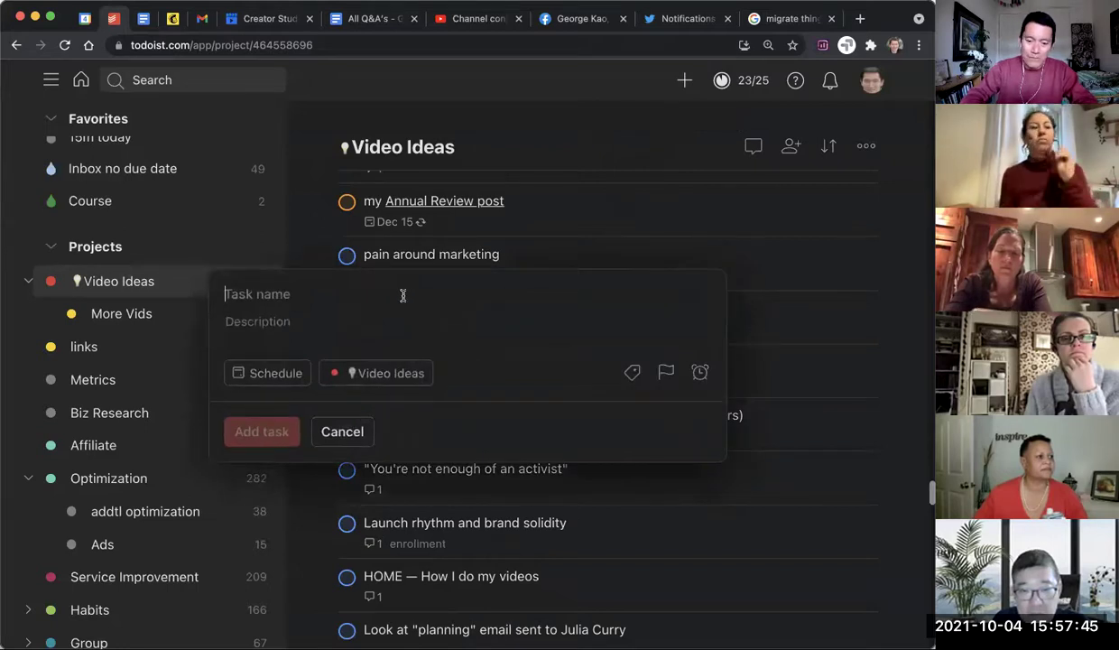
type("Paper about topic XYZ")
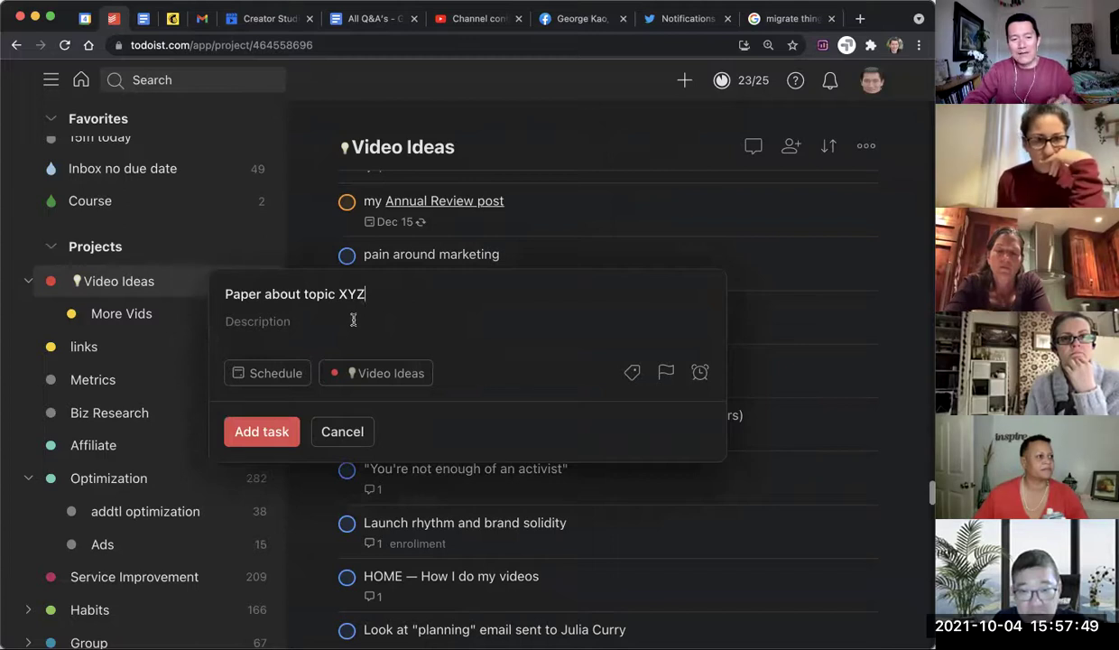
left_click(352, 319)
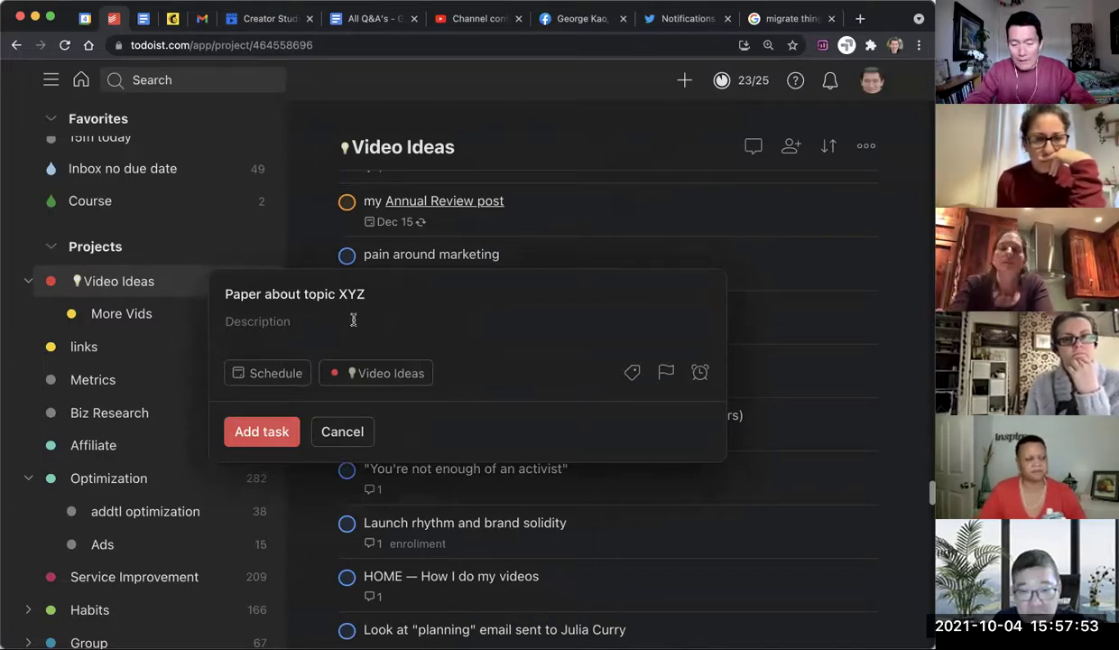
type("By 10/")
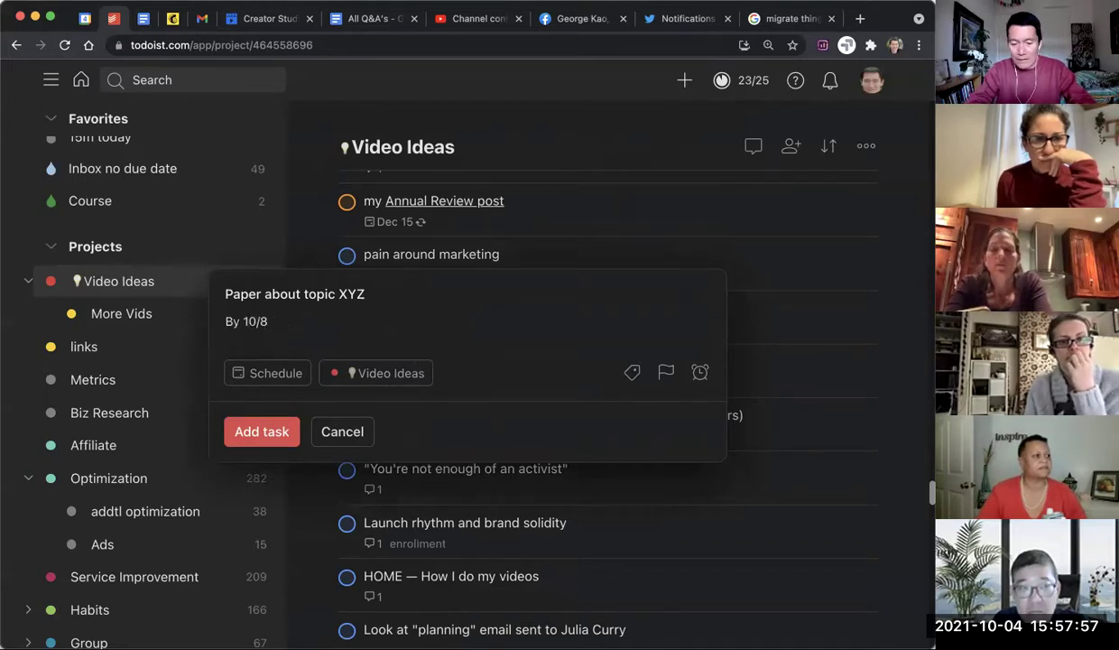
type("8 read the lite")
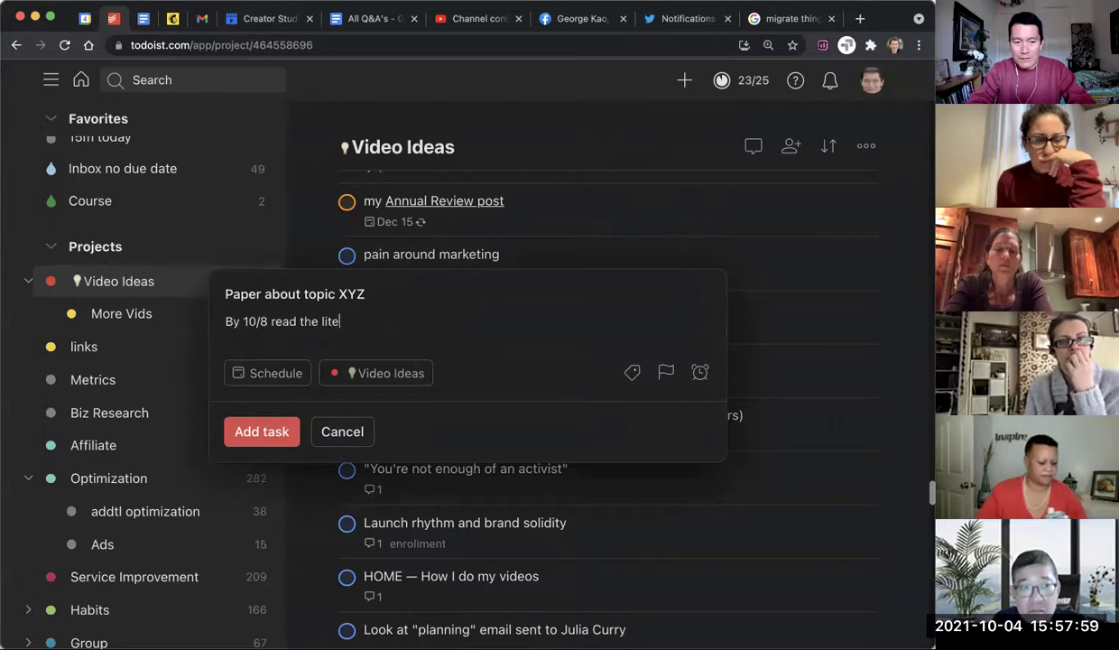
type("rature about it  ")
type("By 10/15")
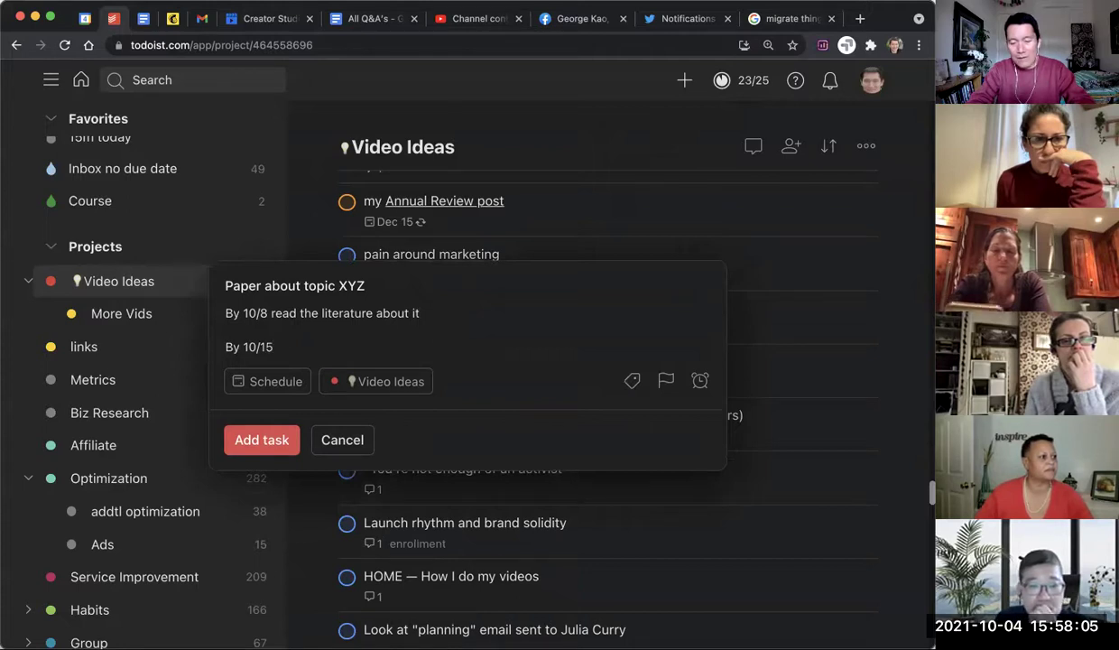
type(" make first draft")
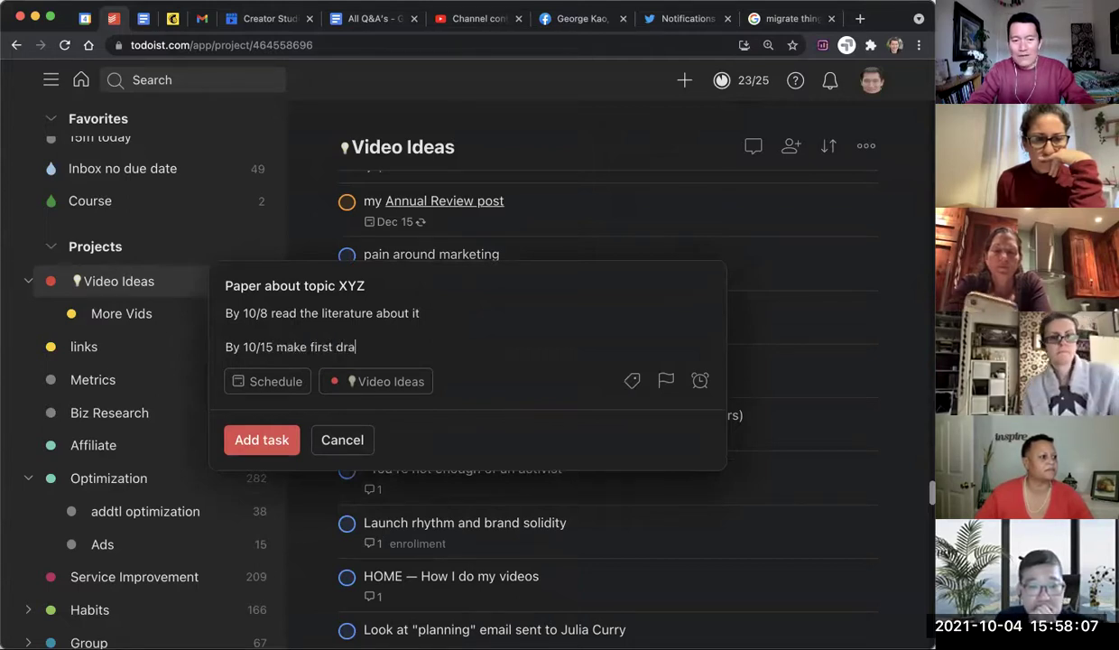
key("Return")
key("Return")
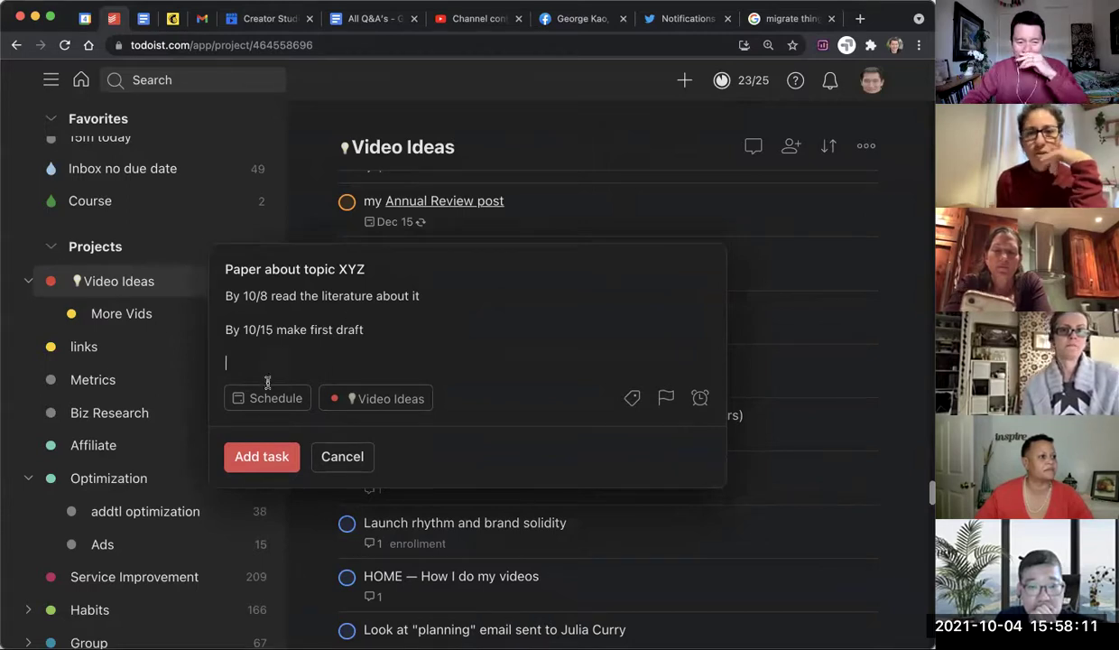
Add description lines 'By 105 read the first article', '10/6 read the 2nd article' and '10/7 read 3' above the steps
left_click(238, 398)
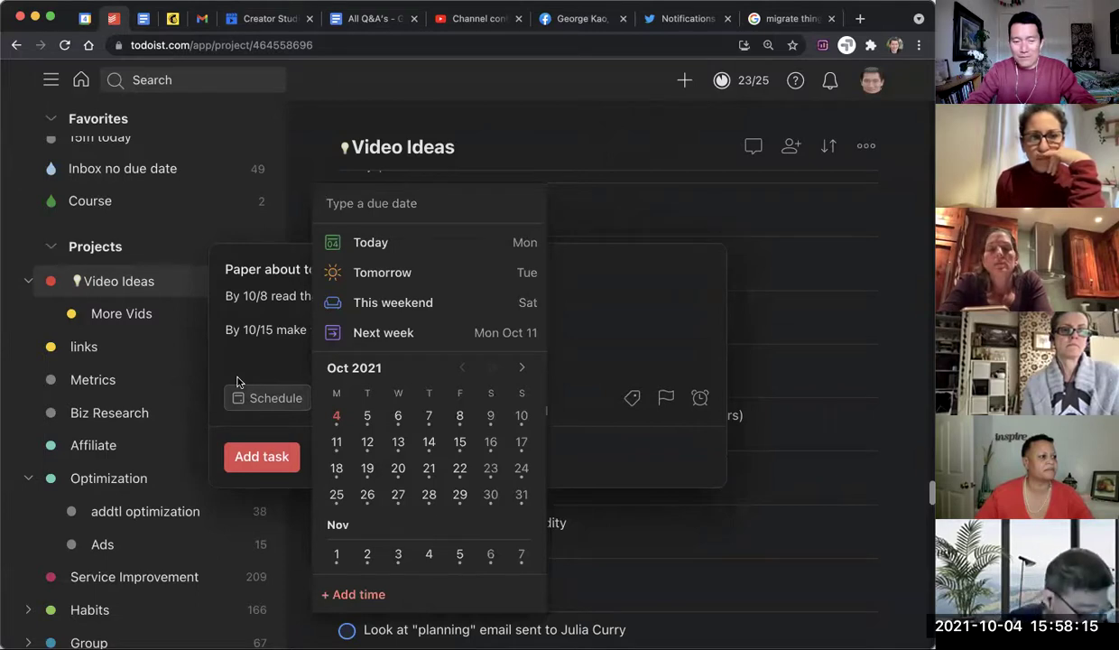
left_click(226, 295)
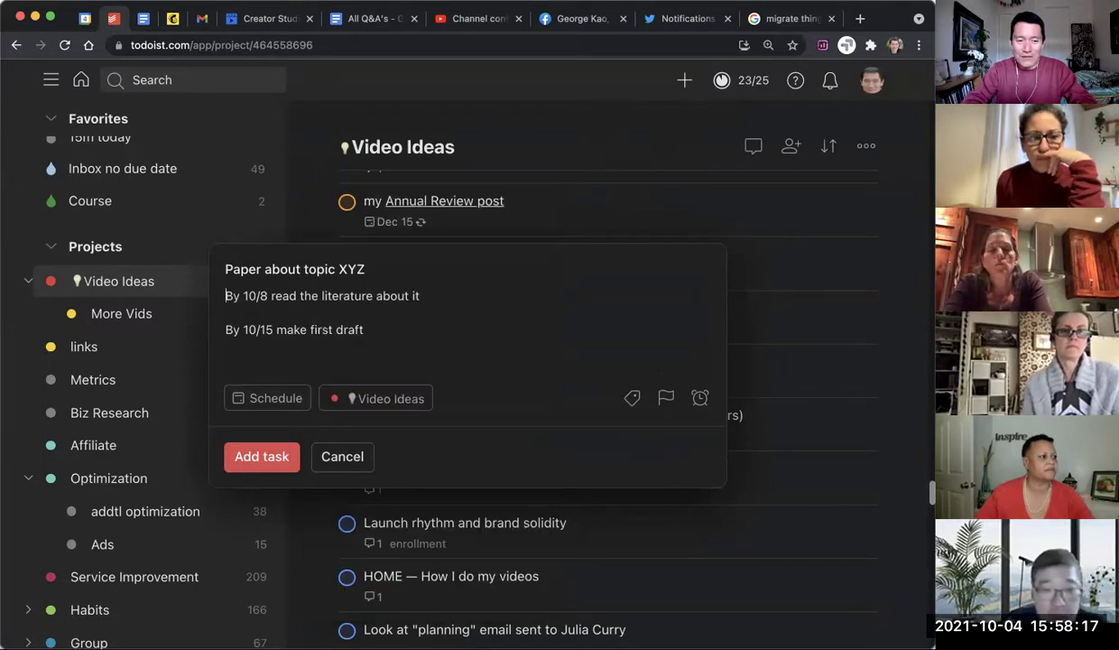
key("Return")
key("Up")
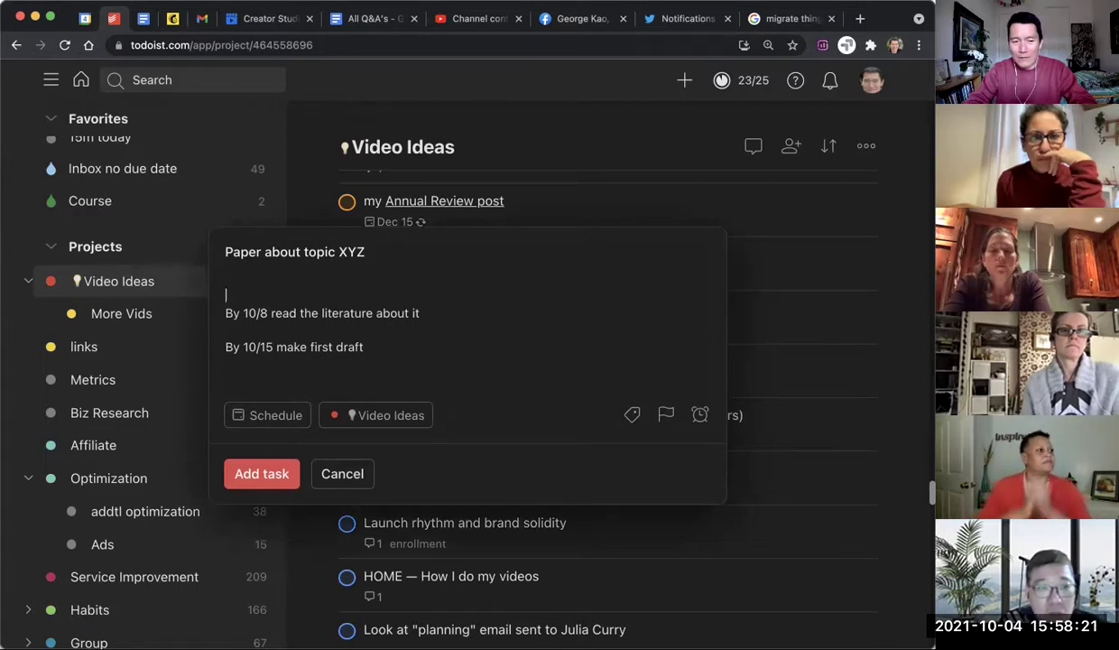
type("By 105")
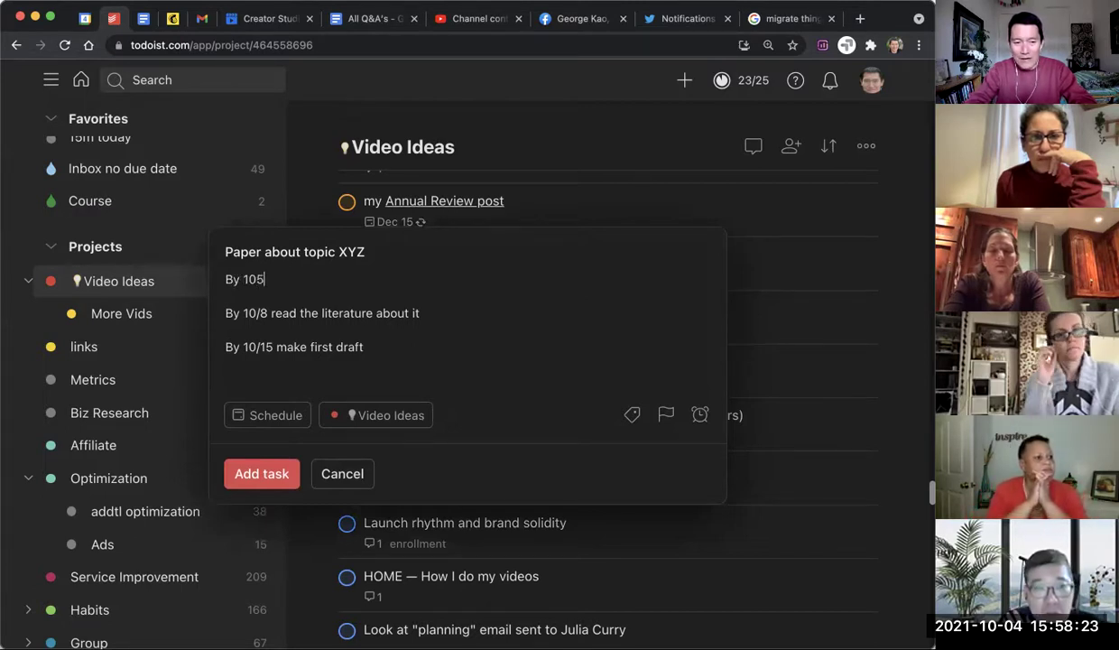
type(" read teh")
key("BackSpace")
key("BackSpace")
type("he first article")
key("Return")
type("10/6 read the 2nd article")
key("Return")
type("10/7 read 3")
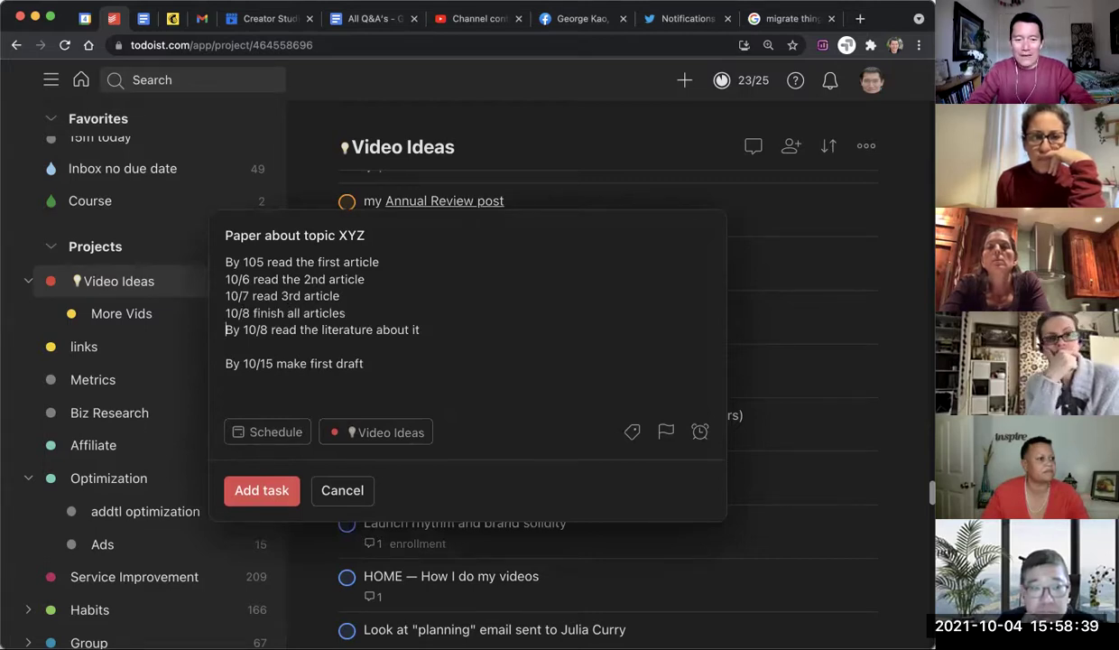
Delete the old 'By 10/8 read the literature' line and correct the first step's date to 10/5
key("shift+Down")
key("BackSpace")
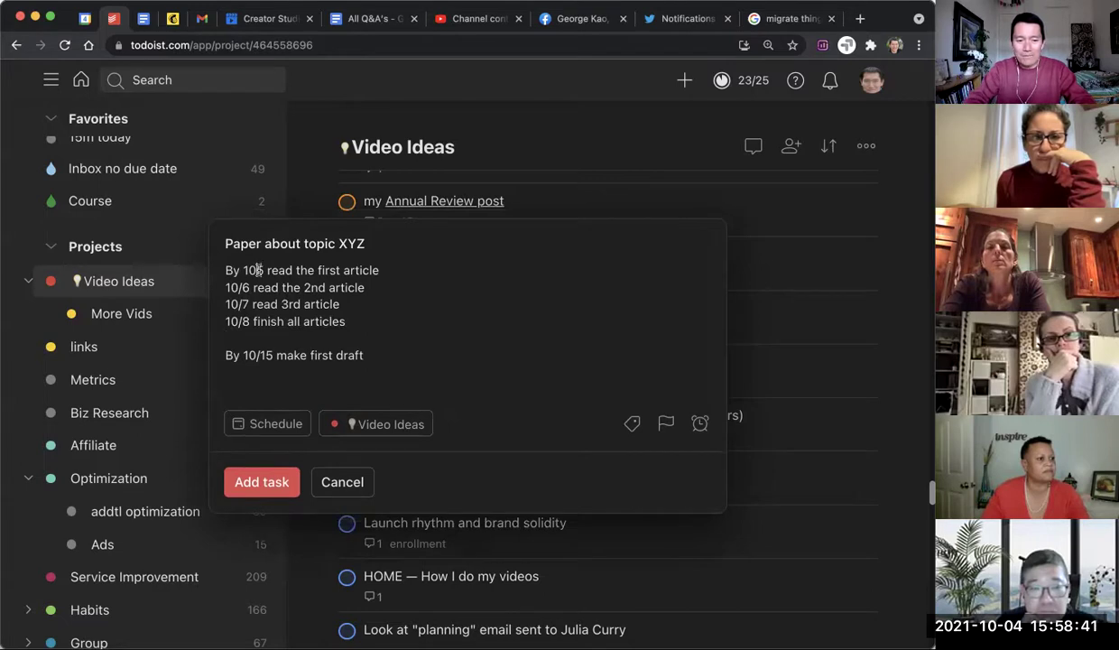
left_click(255, 270)
type("/")
left_click(275, 424)
Schedule the task for Tue Oct 5, then copy the 10/5 reading line by cutting it and undoing
type("10/5")
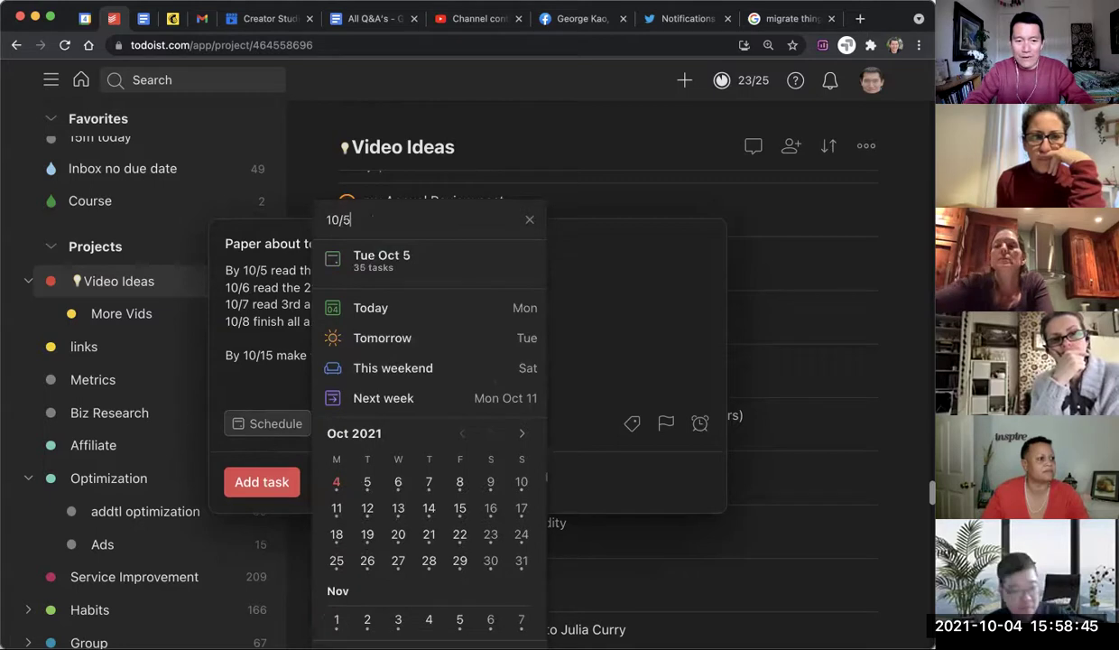
left_click(431, 268)
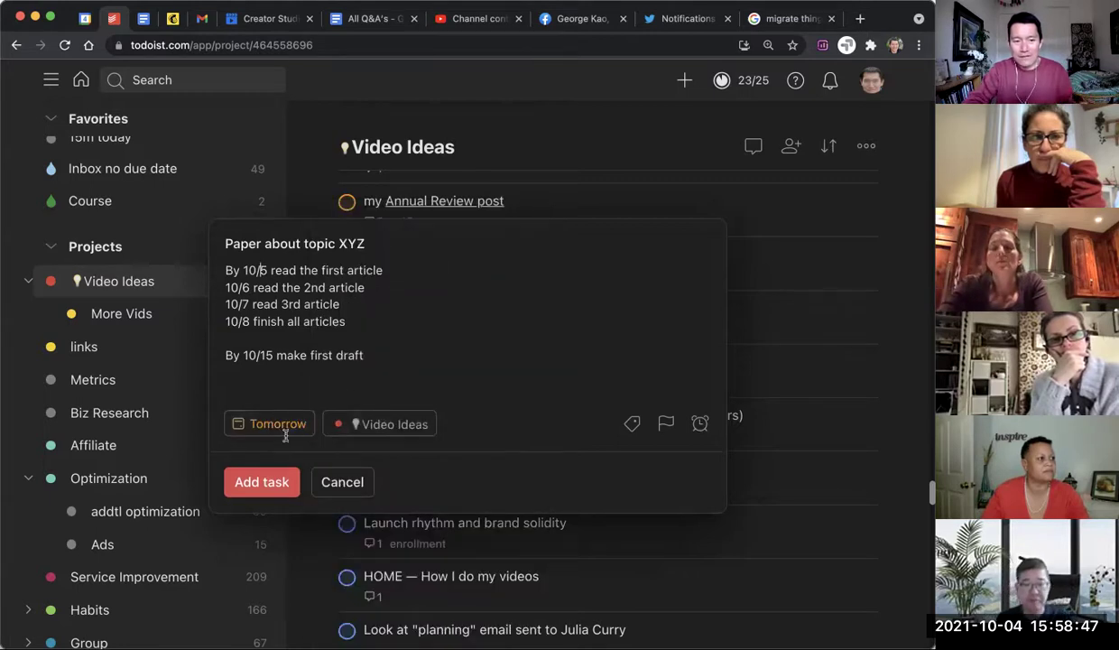
left_click(397, 311)
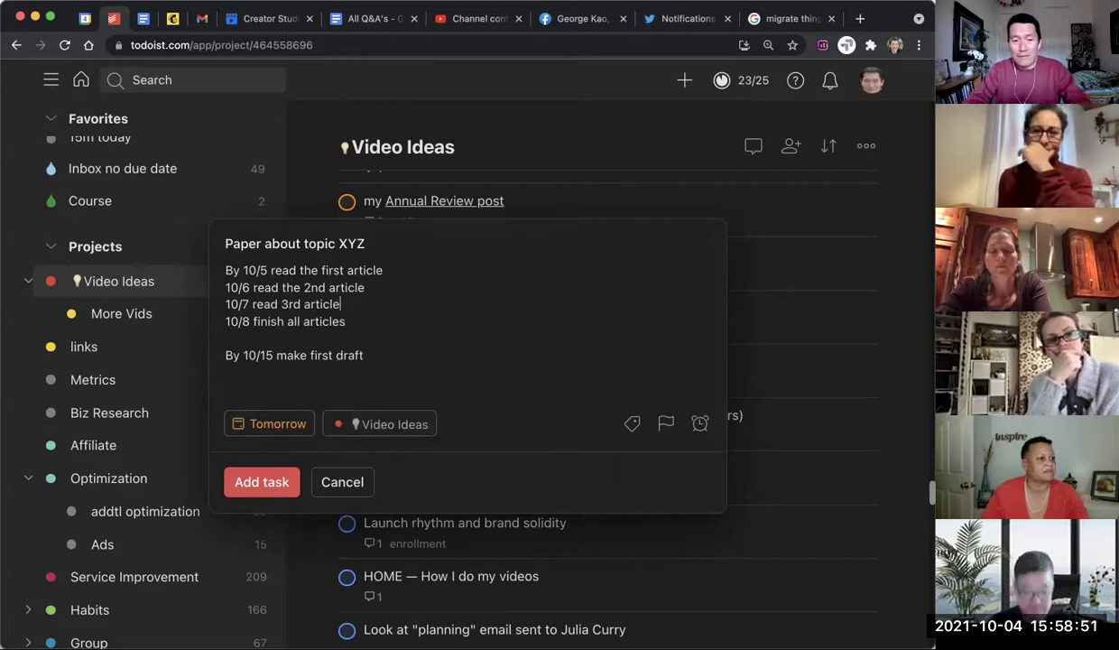
left_click_drag(225, 269, 383, 271)
key("BackSpace")
key("BackSpace")
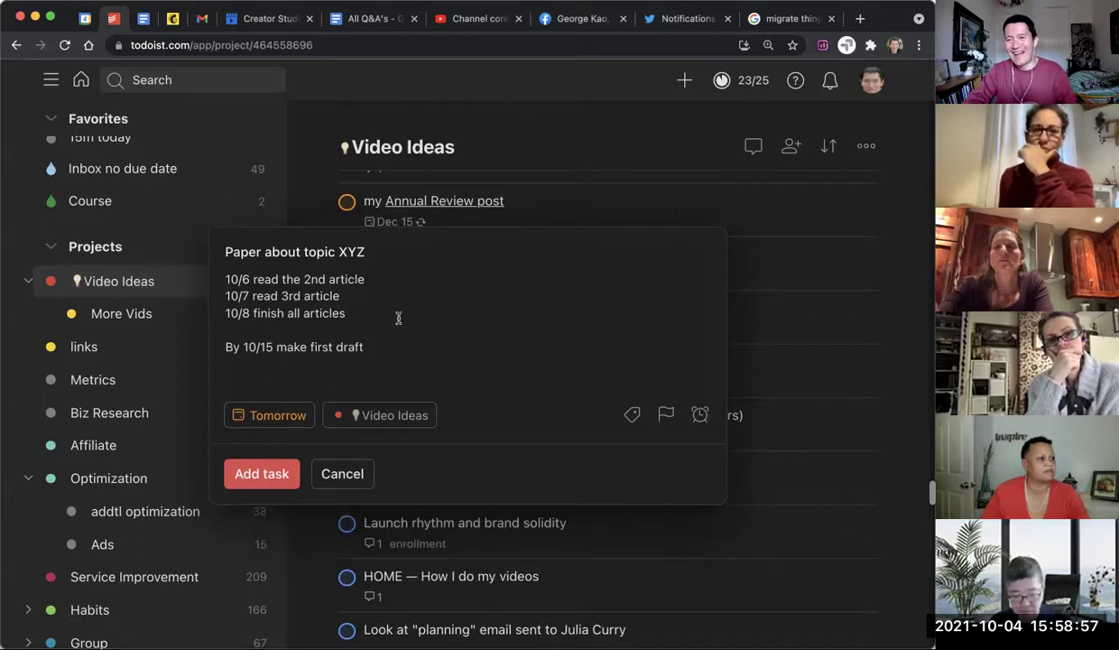
key("super+z")
key("super+z")
key("super+c")
key("Left")
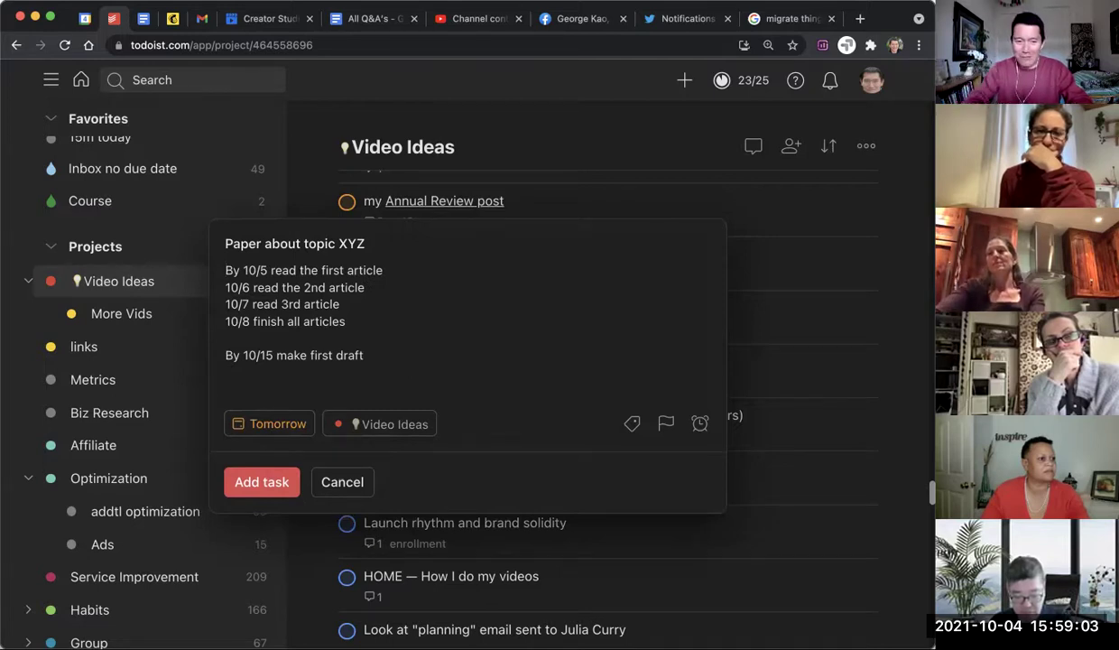
Add a 'Done:' heading at the end of the description and paste 'By 10/5 read the first article' under it
left_click(226, 387)
type("**")
key("Return")
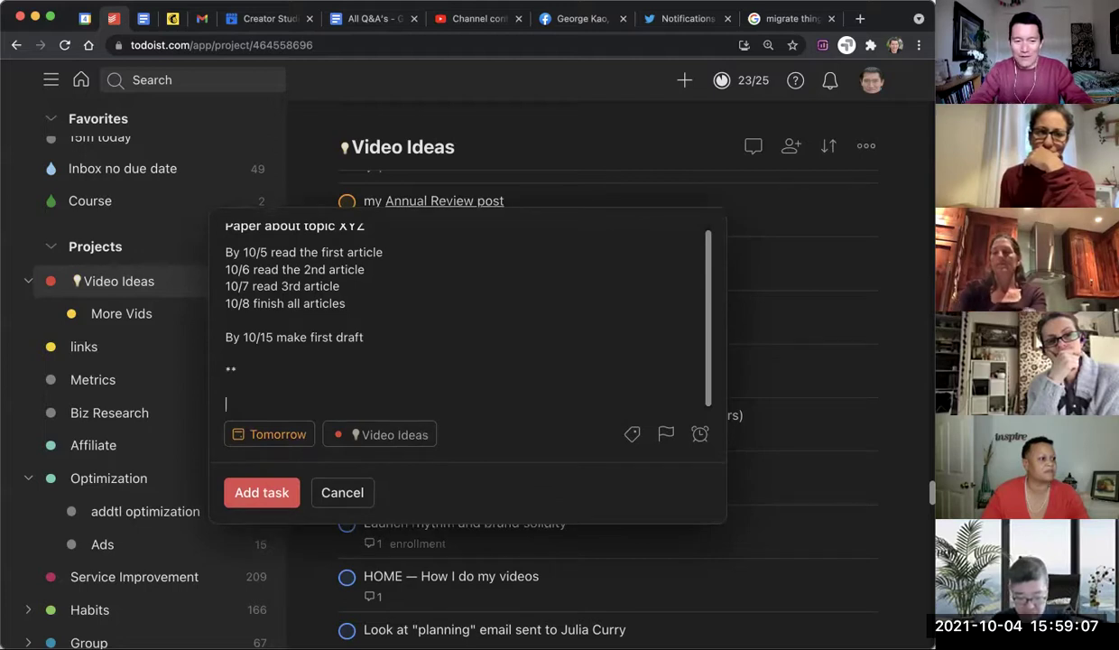
type("Done:")
key("Return")
scroll(384, 291, "up", 1)
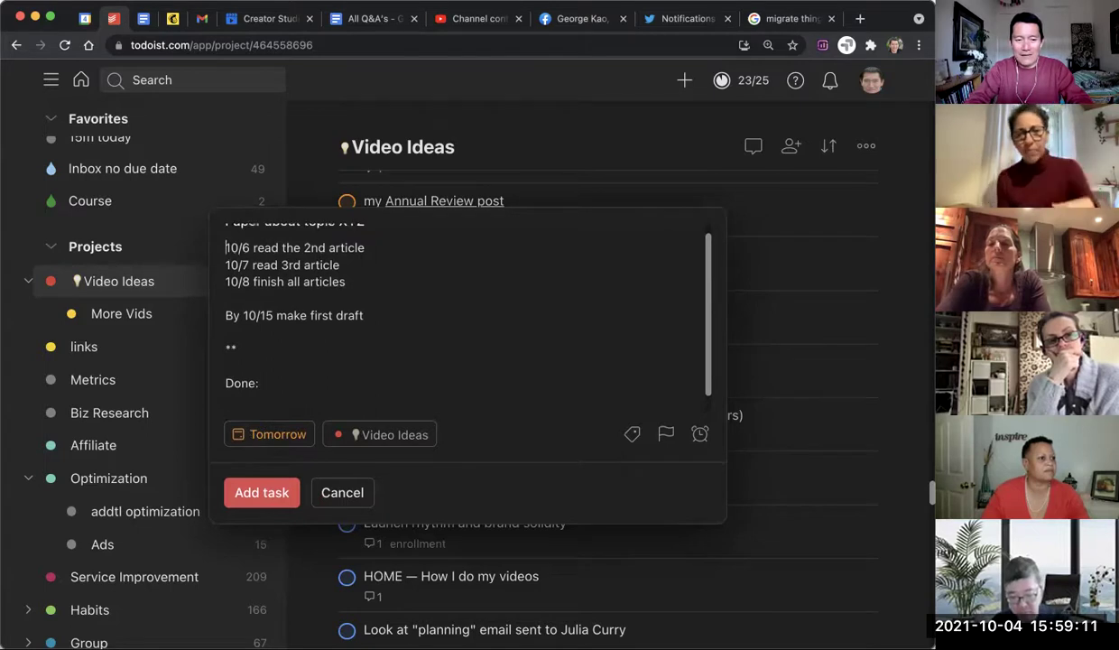
scroll(384, 290, "down", 1)
key("super+v")
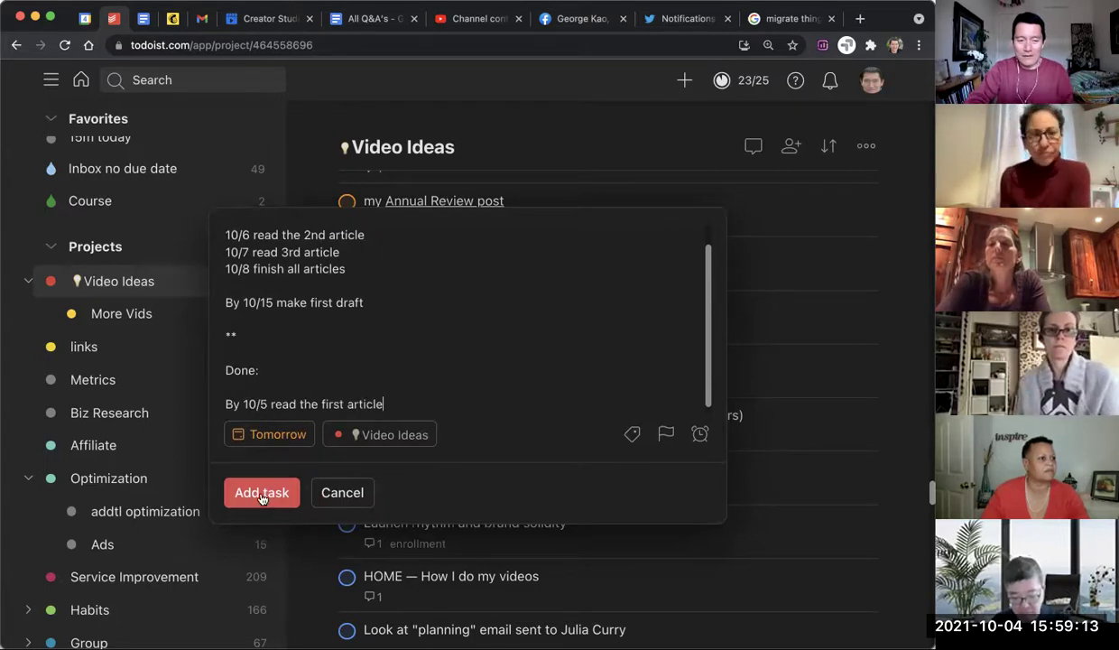
scroll(465, 295, "up", 1)
scroll(465, 295, "down", 1)
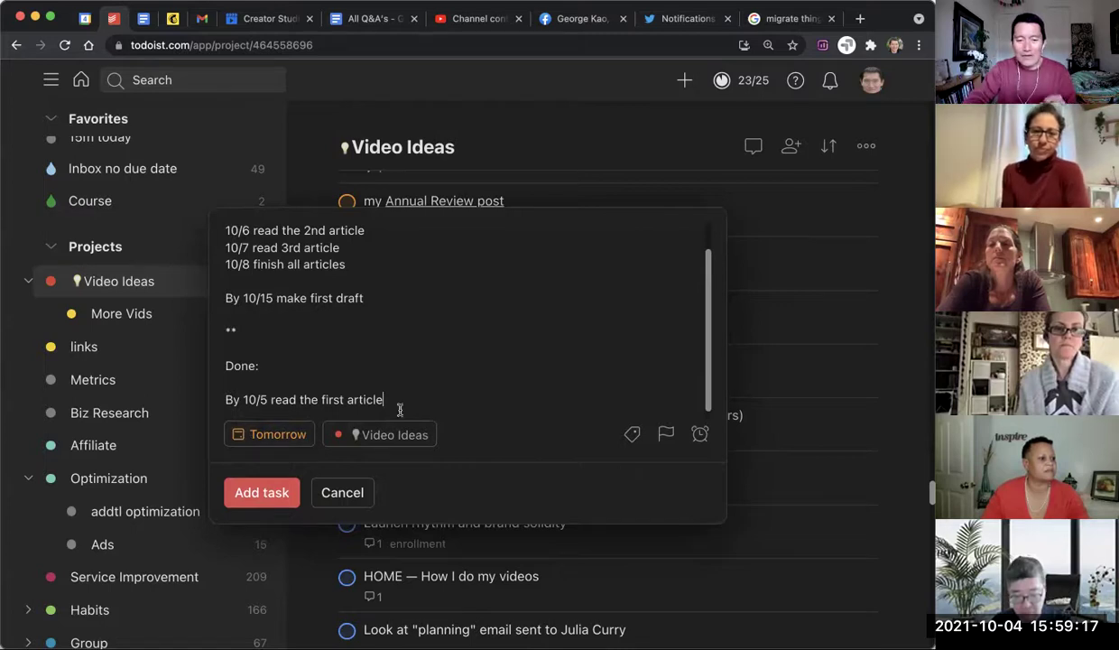
Save the task, clear the priority sorting, and sort the Video Ideas list by due date
left_click(269, 499)
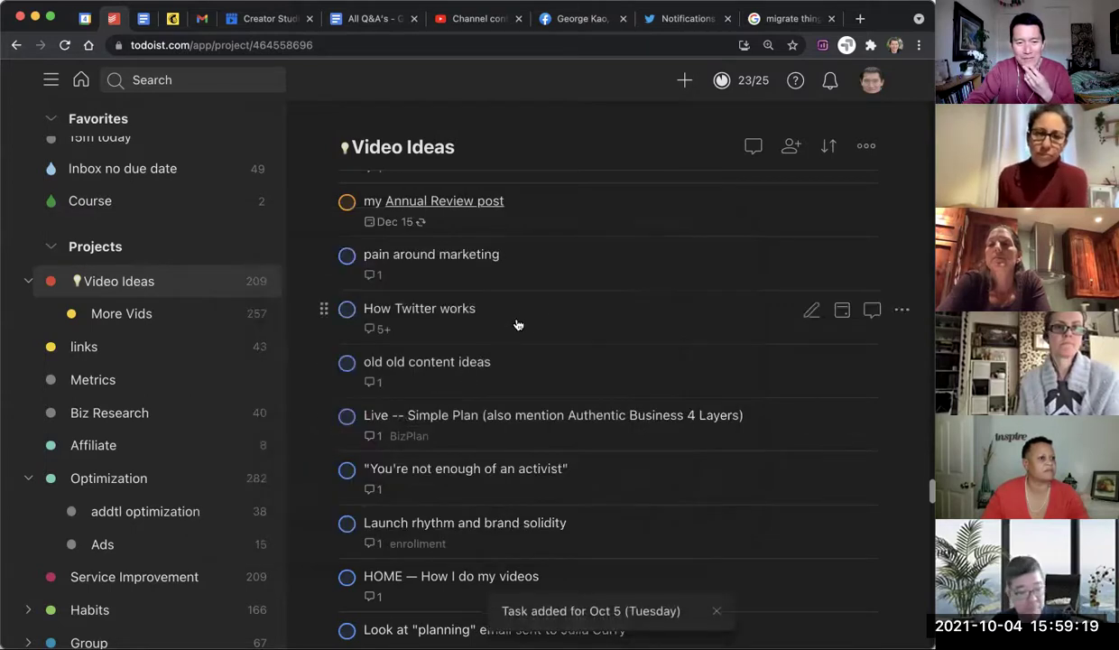
scroll(487, 232, "up", 10)
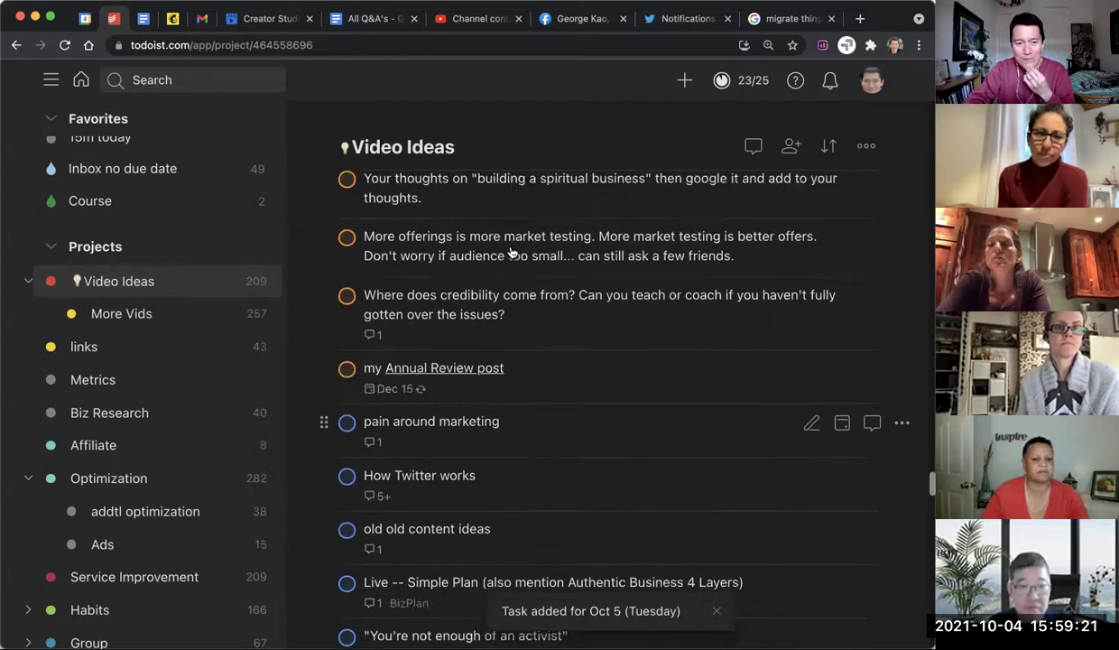
scroll(511, 252, "up", 10)
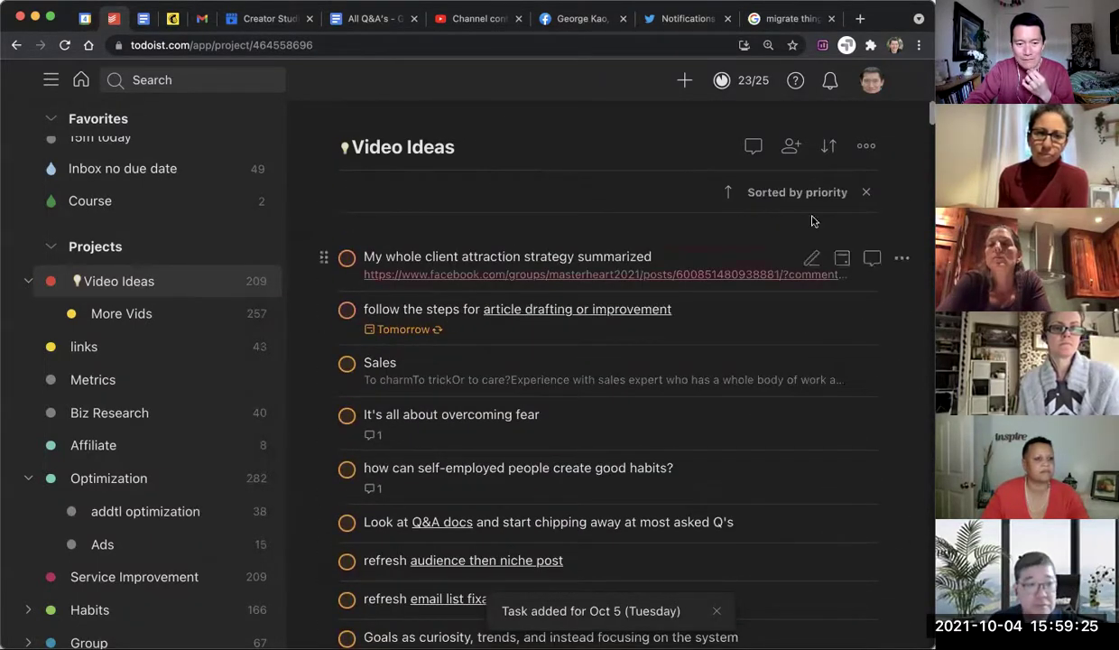
left_click(865, 191)
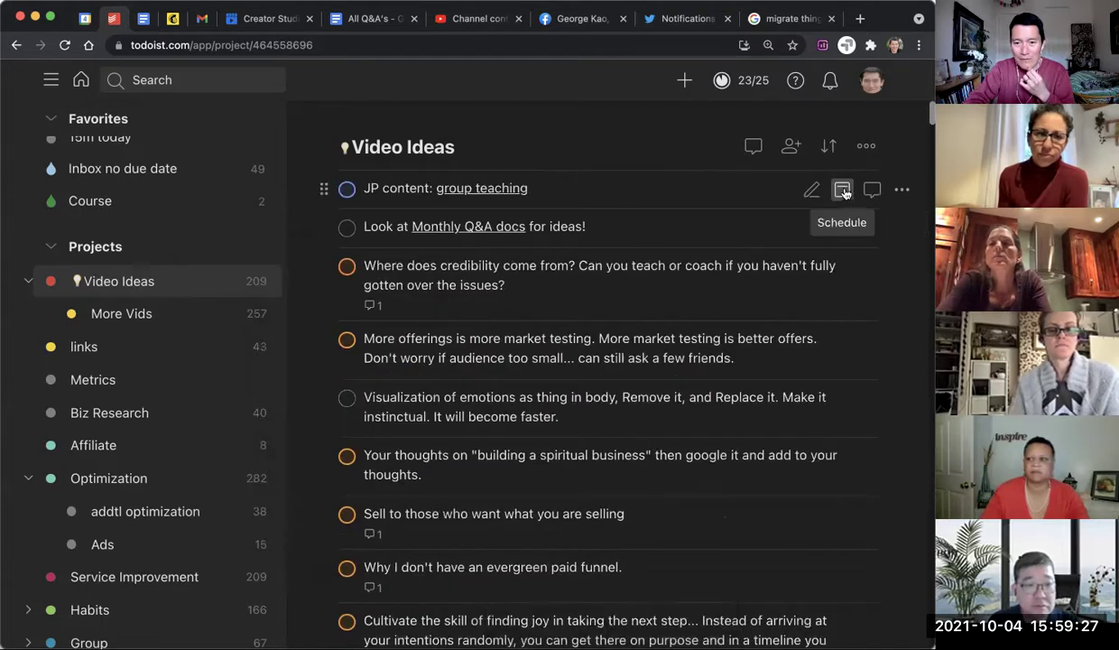
left_click(828, 145)
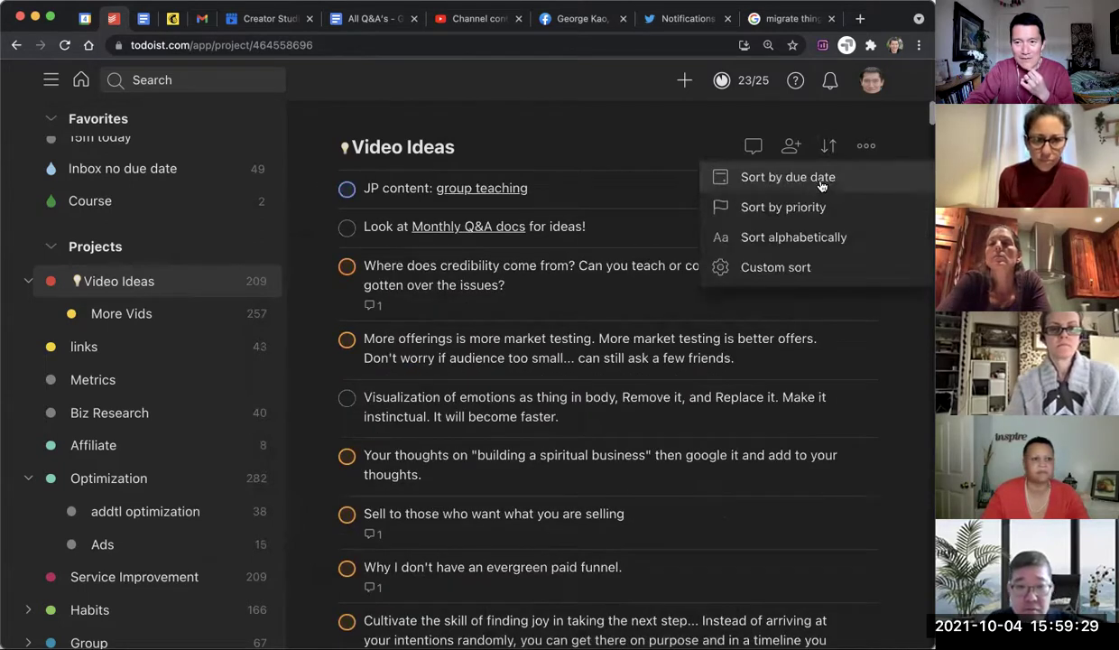
left_click(821, 180)
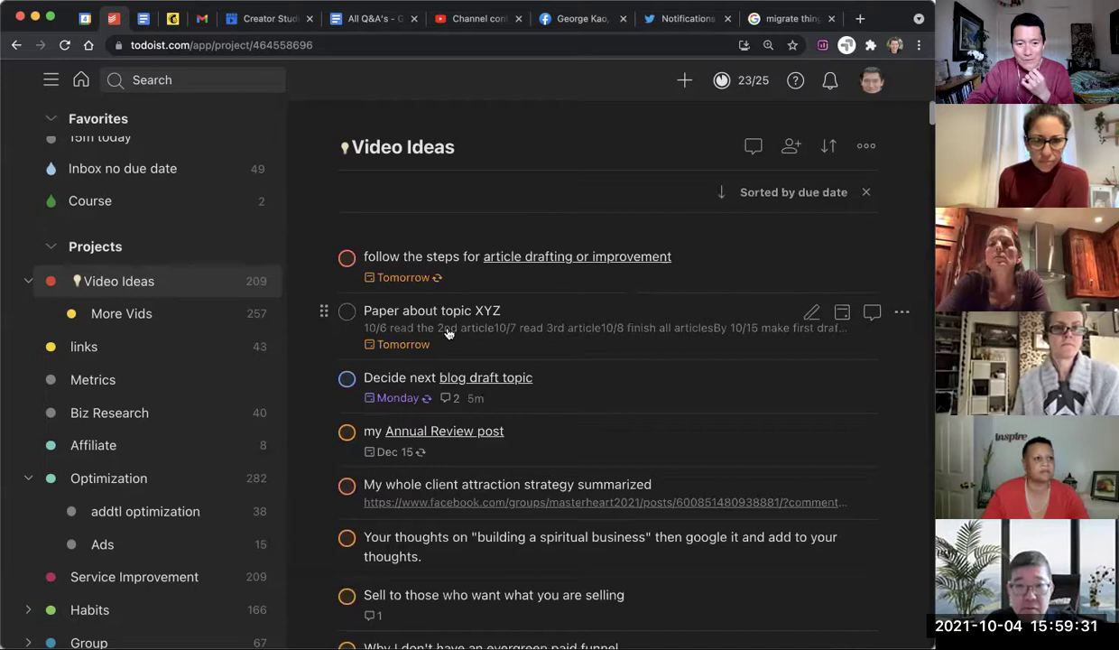